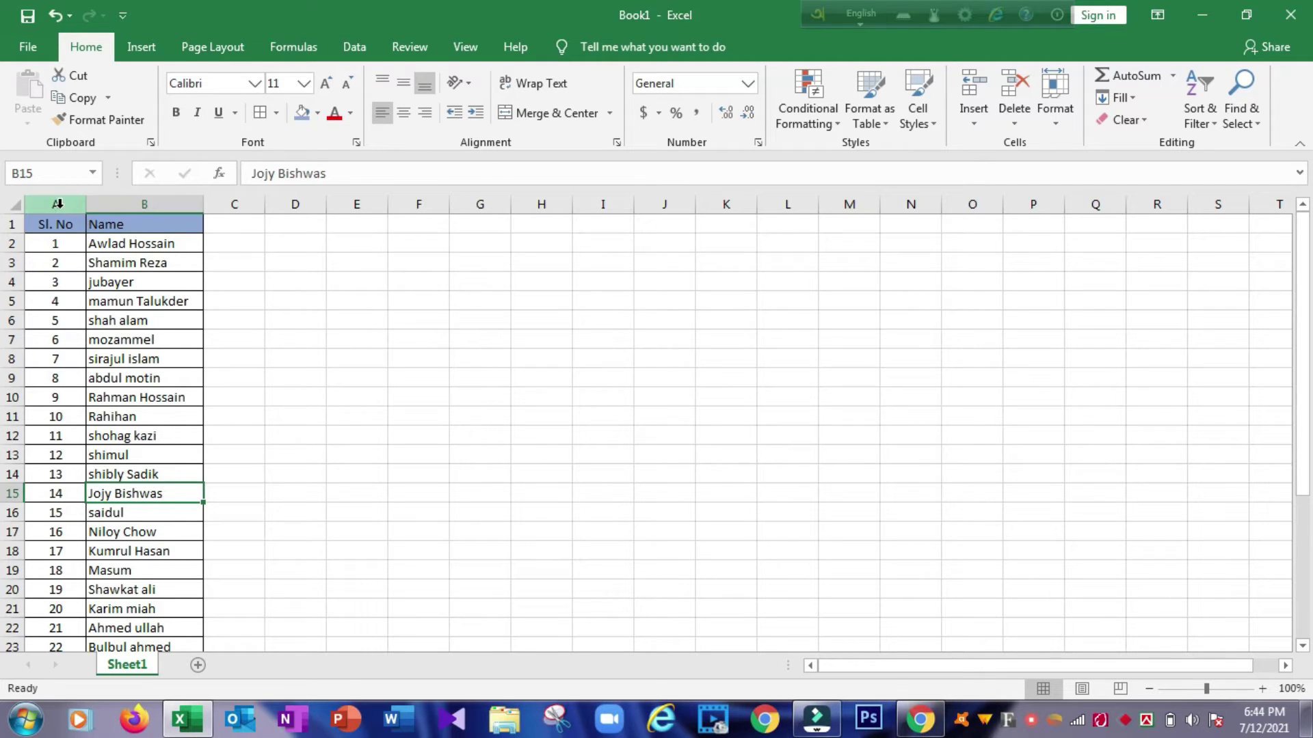
# - Select columns A and B together, then narrow the selection to column B and cell B2
pyautogui.moveTo(58, 203); pyautogui.dragTo(113, 204)
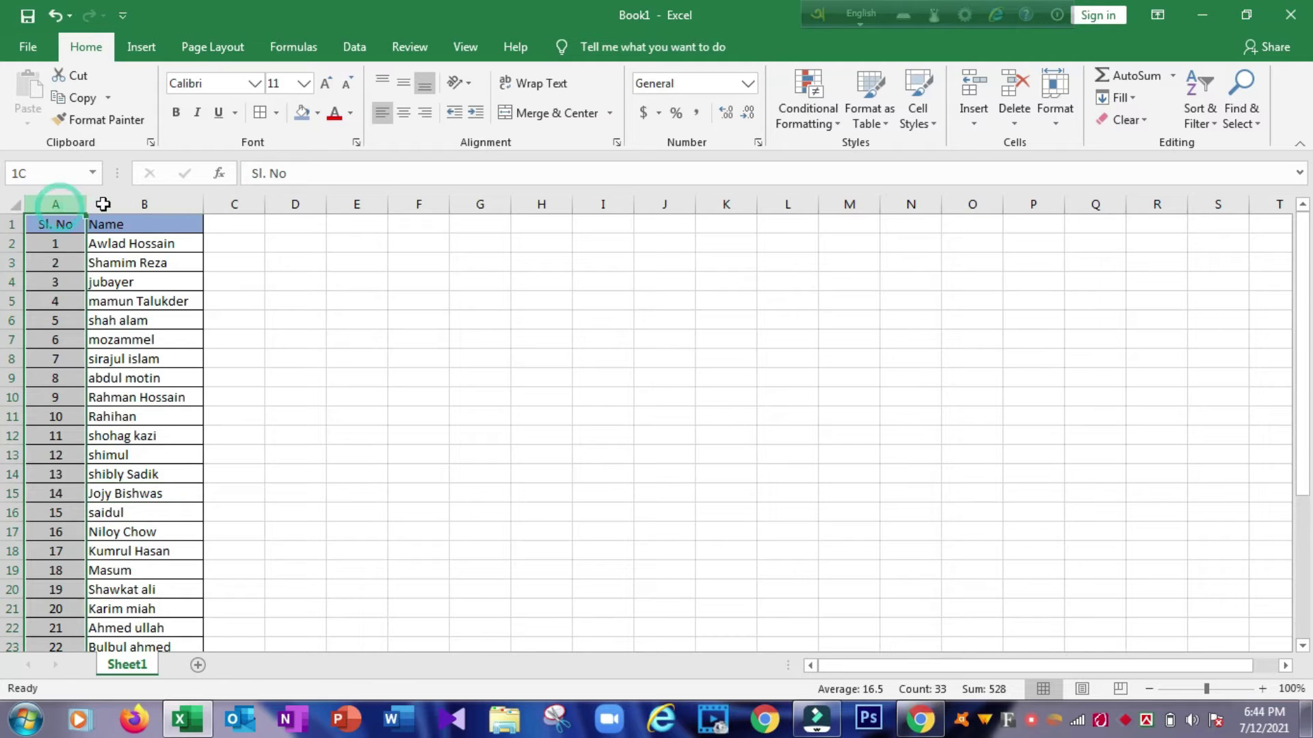
pyautogui.click(52, 228)
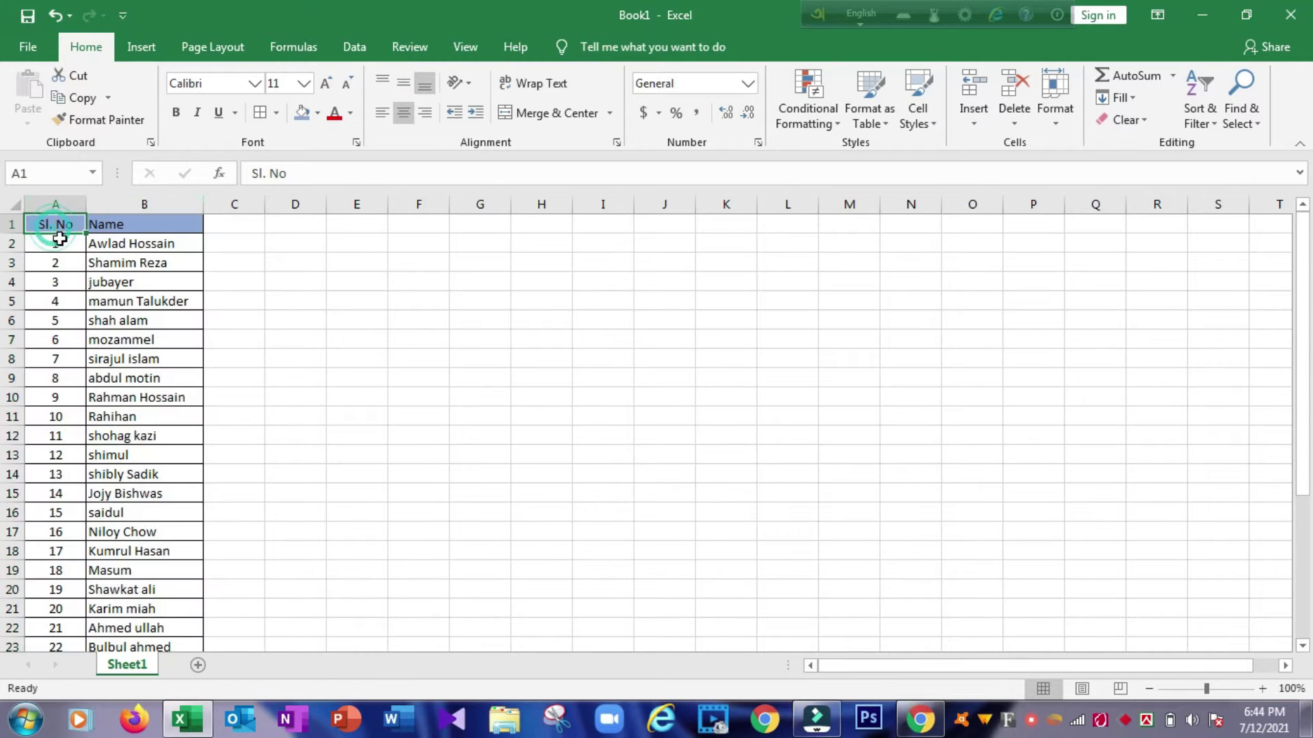
pyautogui.click(58, 246)
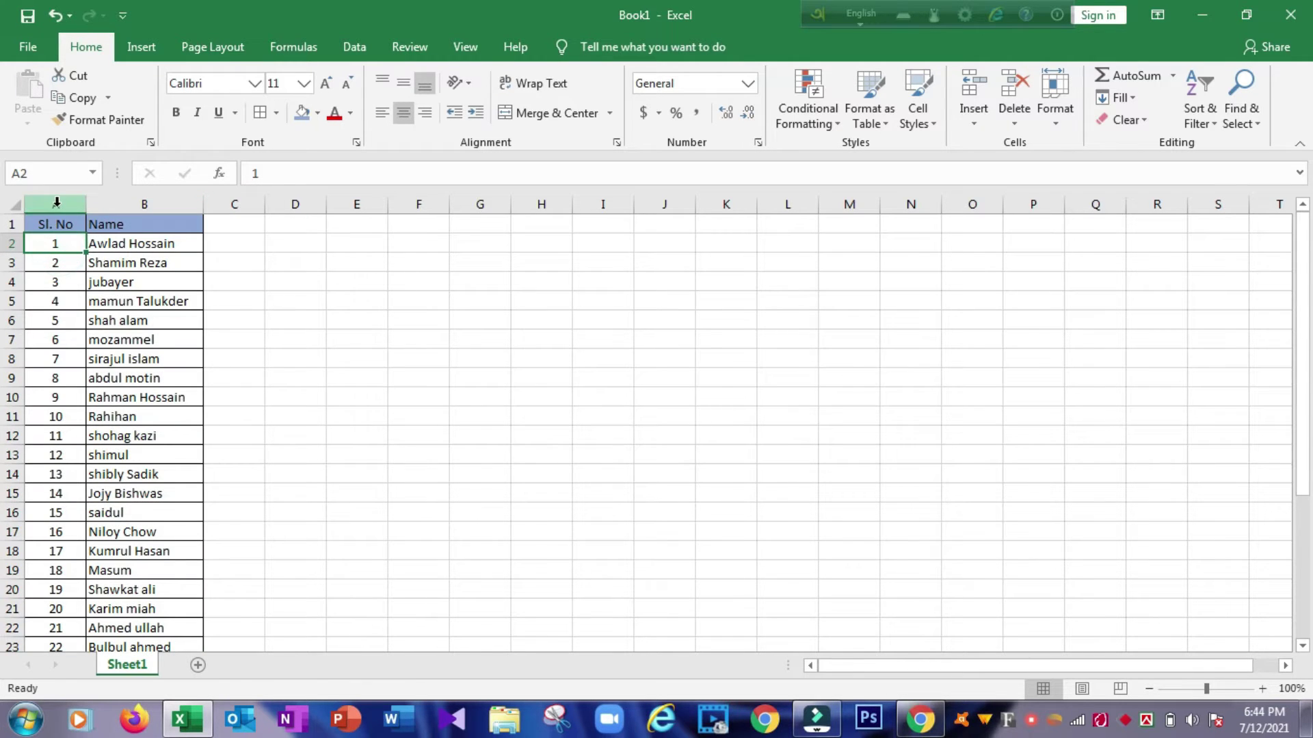
pyautogui.click(57, 201)
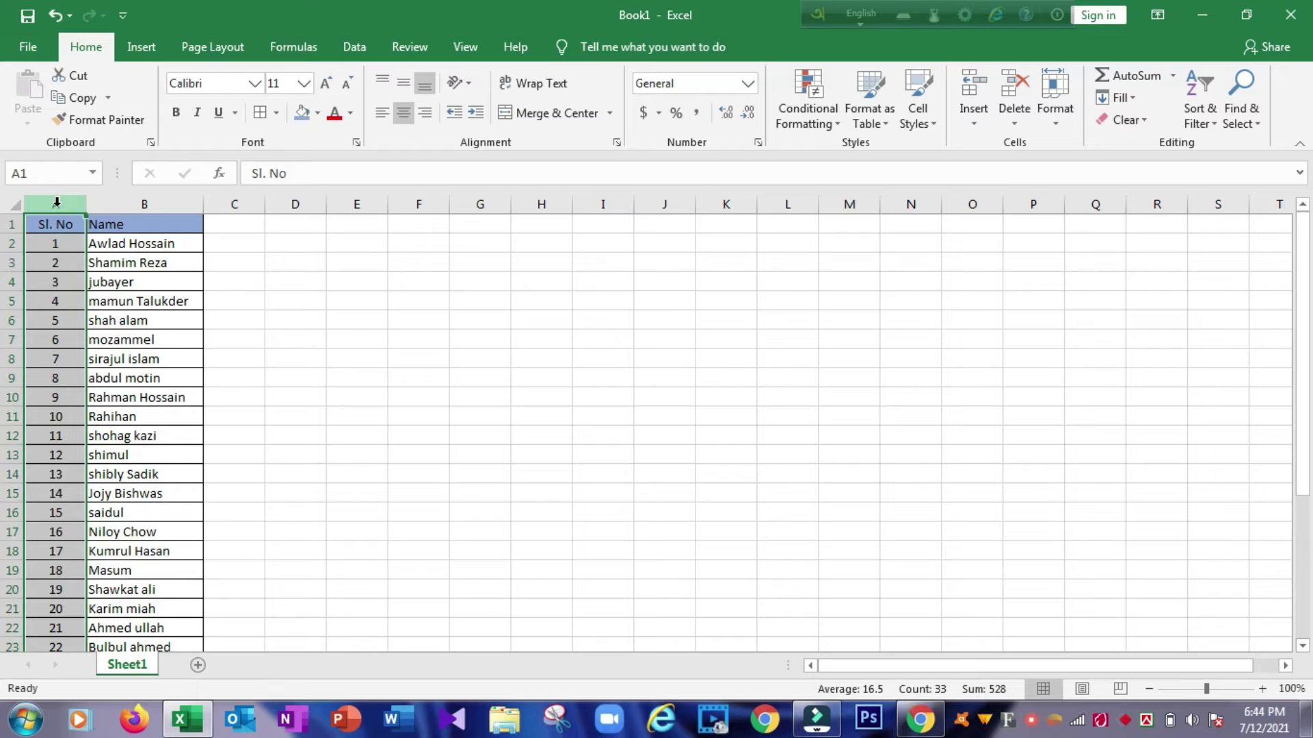
pyautogui.moveTo(57, 201); pyautogui.dragTo(121, 200)
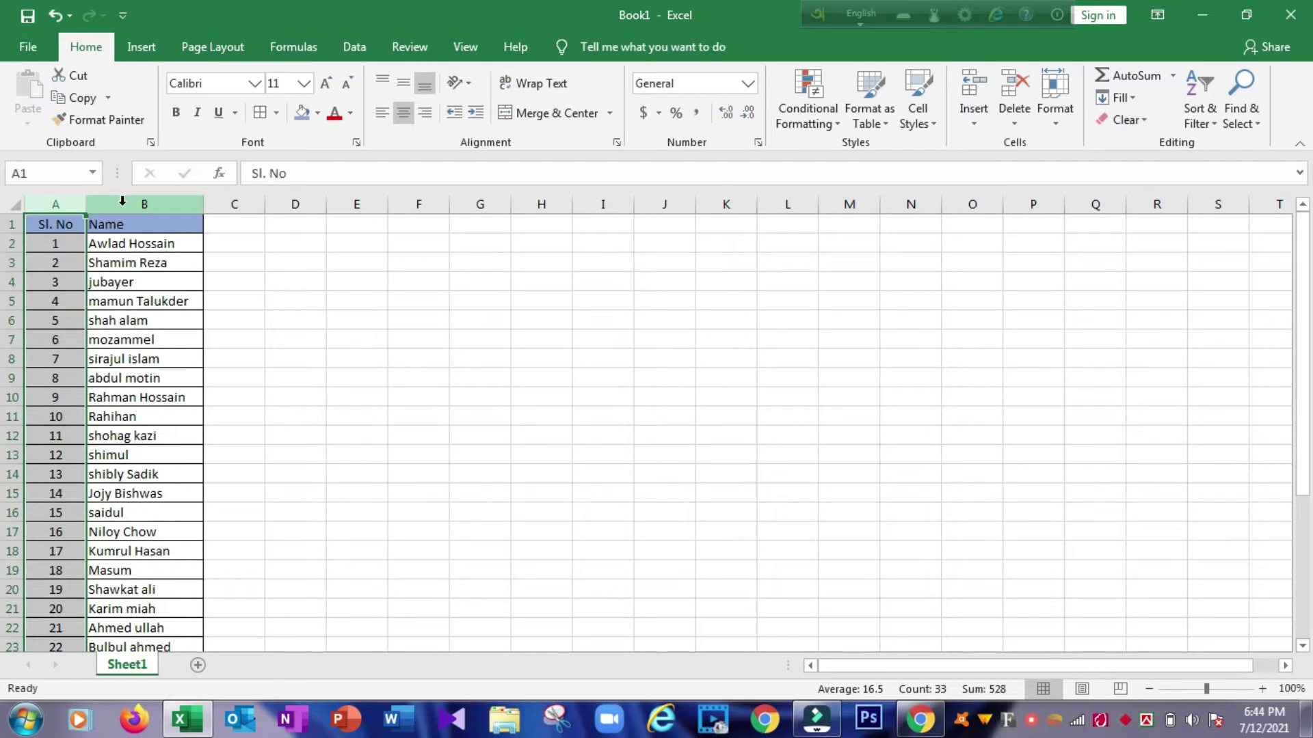
pyautogui.click(122, 200)
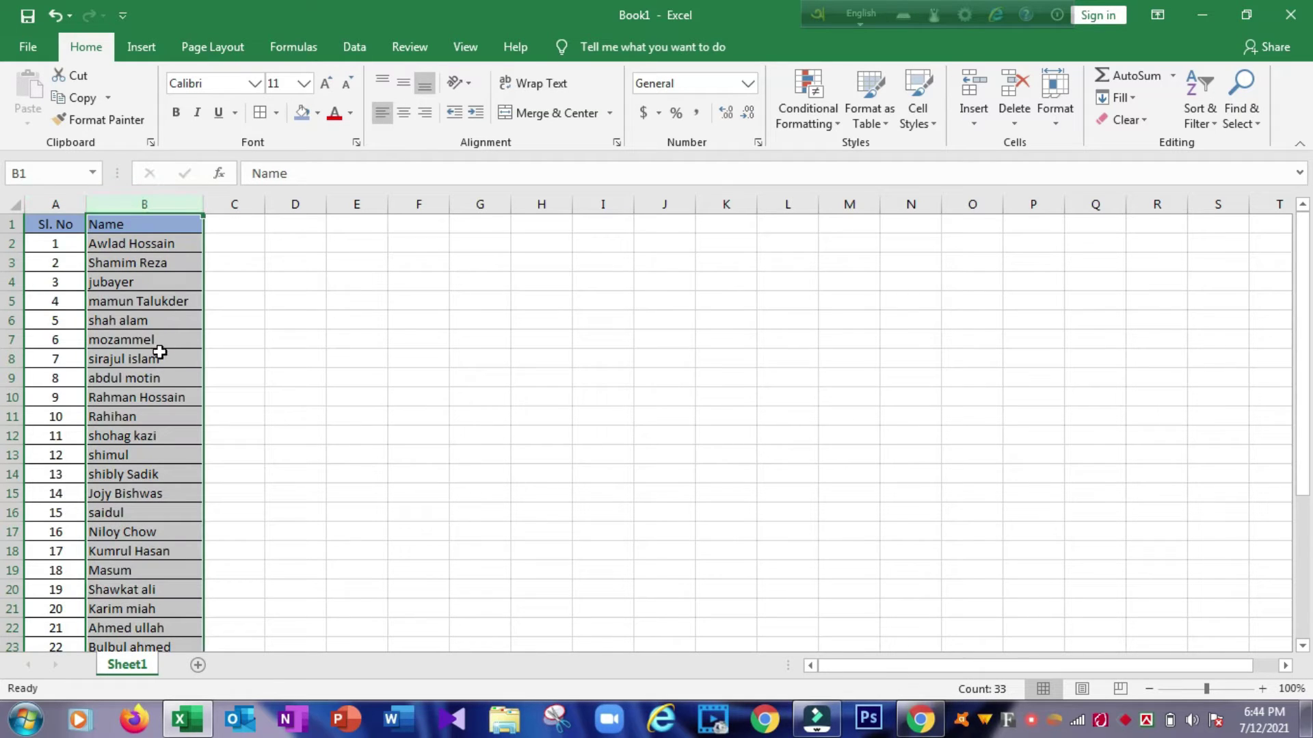
pyautogui.click(129, 245)
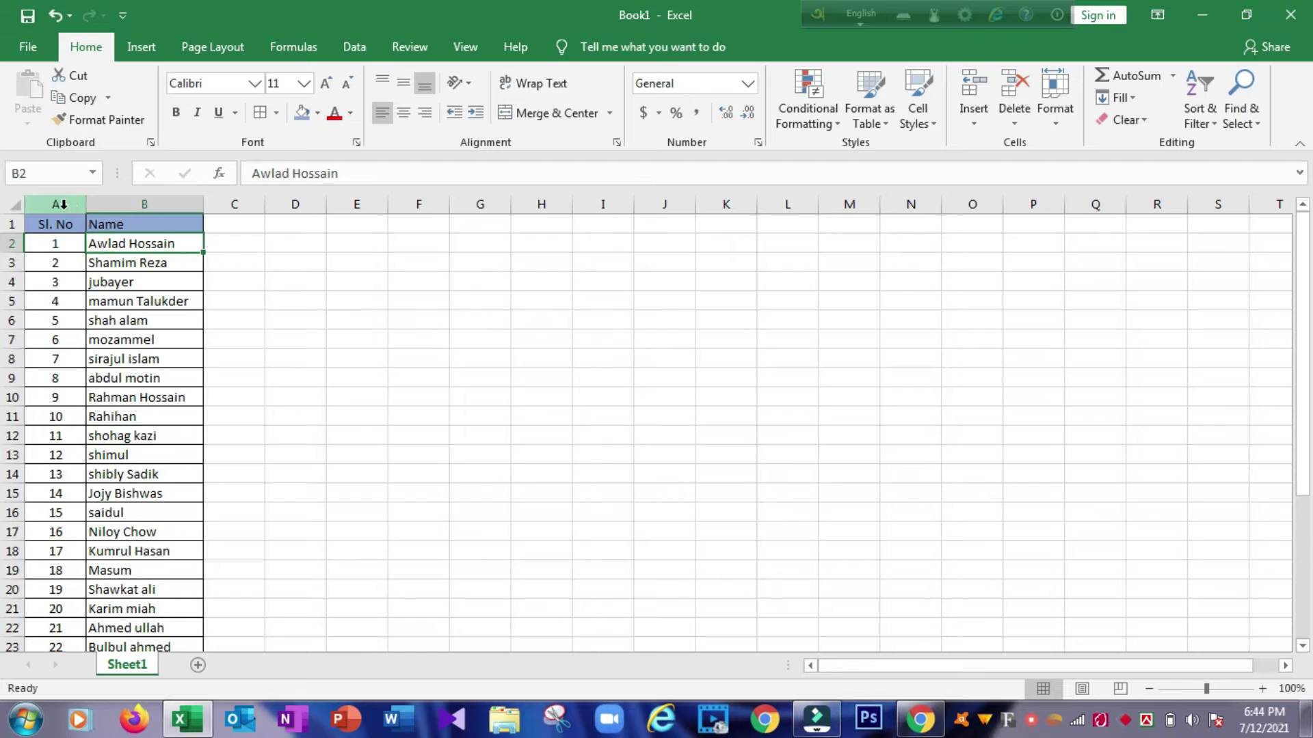
# - Reselect columns A and B, then select only the Name column, ending on cell B2
pyautogui.moveTo(62, 204); pyautogui.dragTo(107, 205)
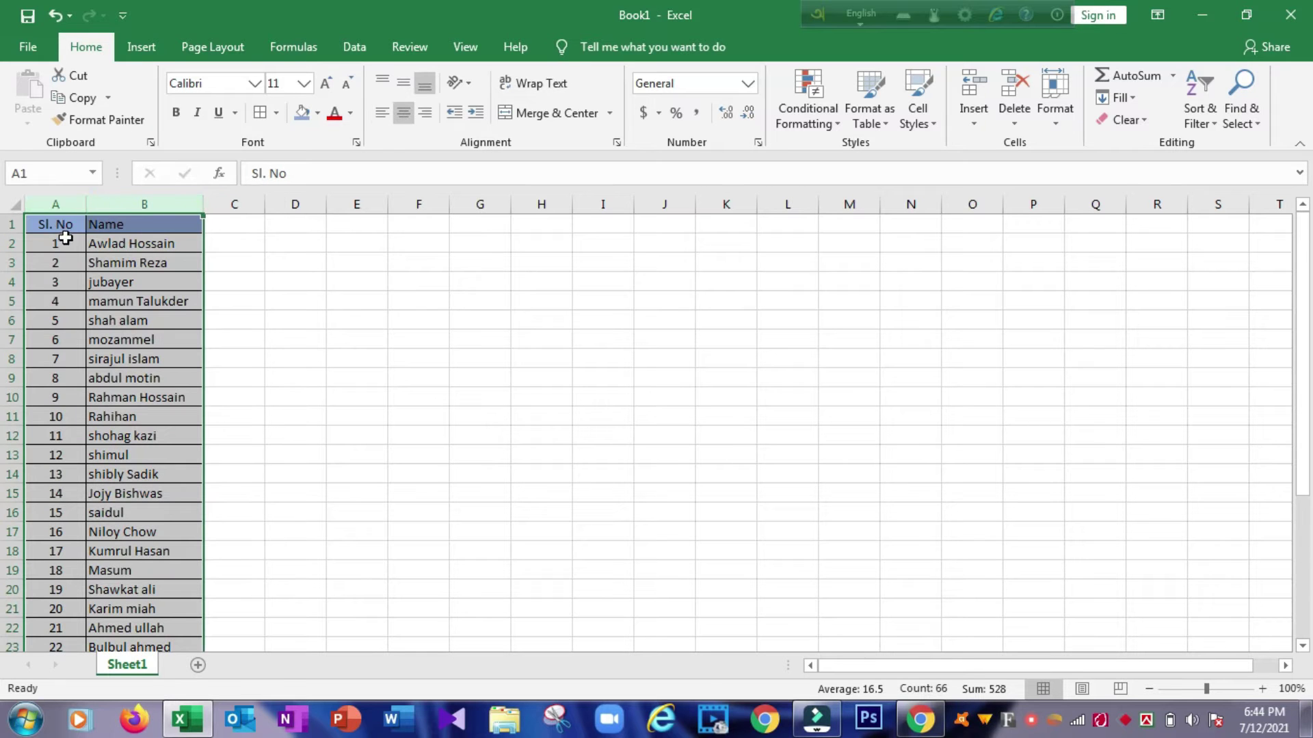
pyautogui.click(61, 226)
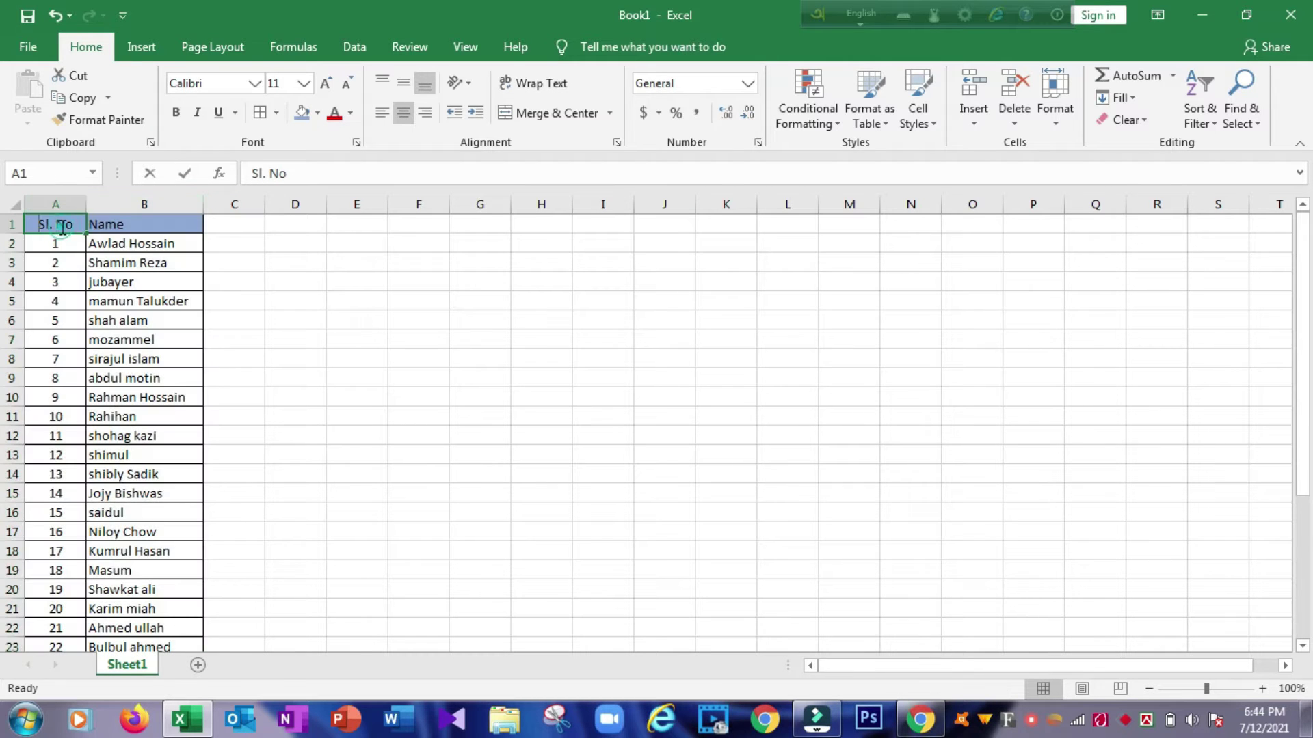
pyautogui.click(135, 225)
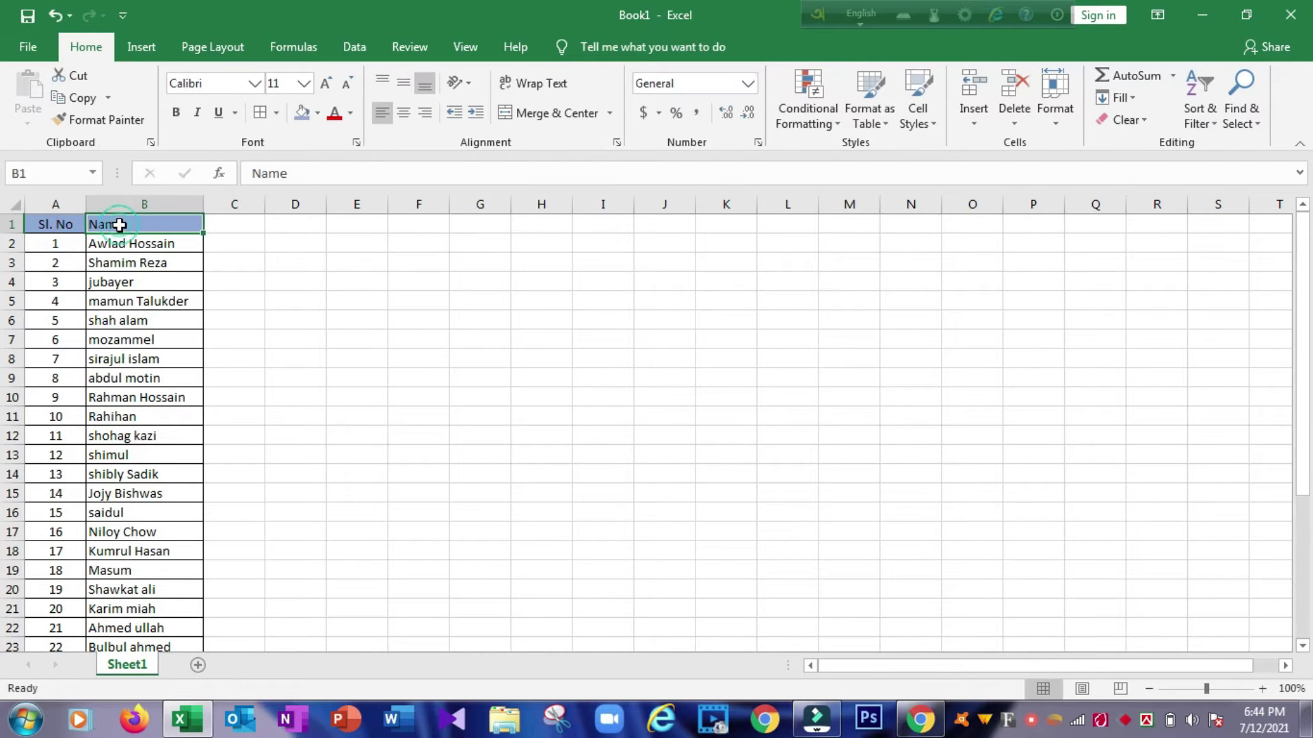
pyautogui.click(144, 199)
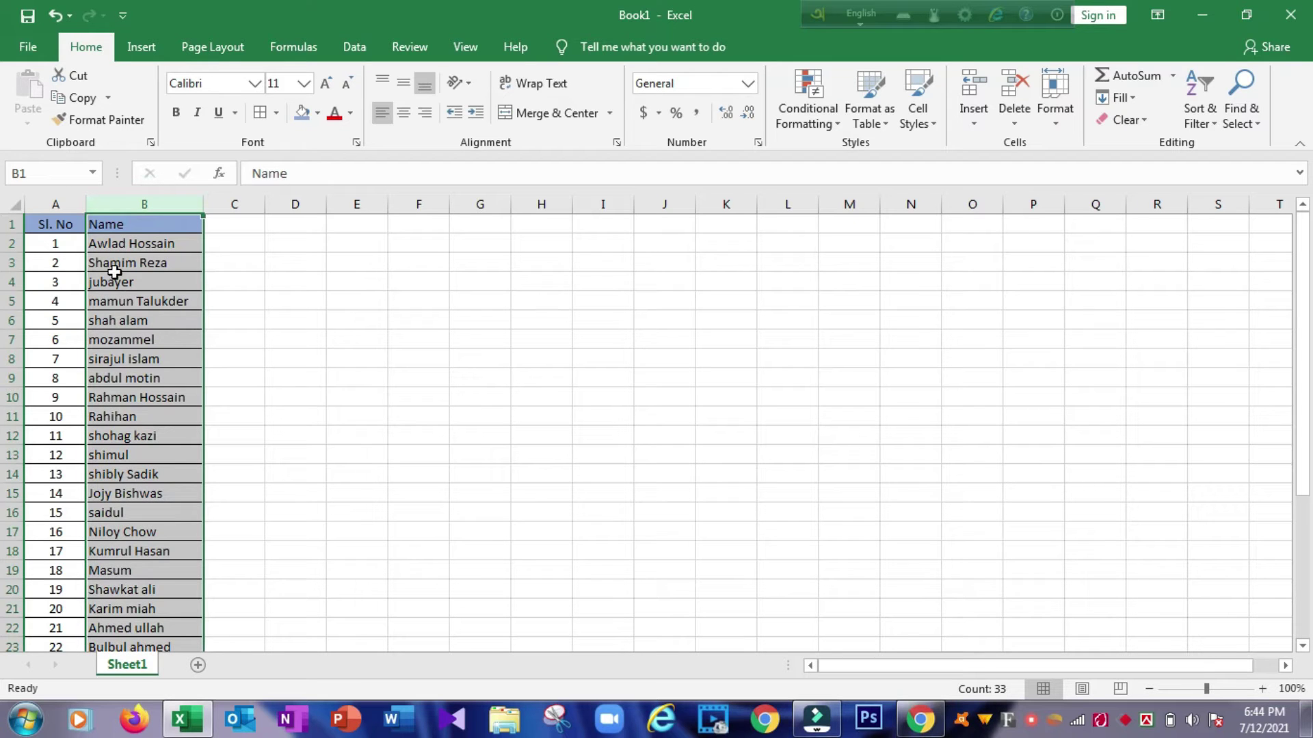
pyautogui.click(123, 246)
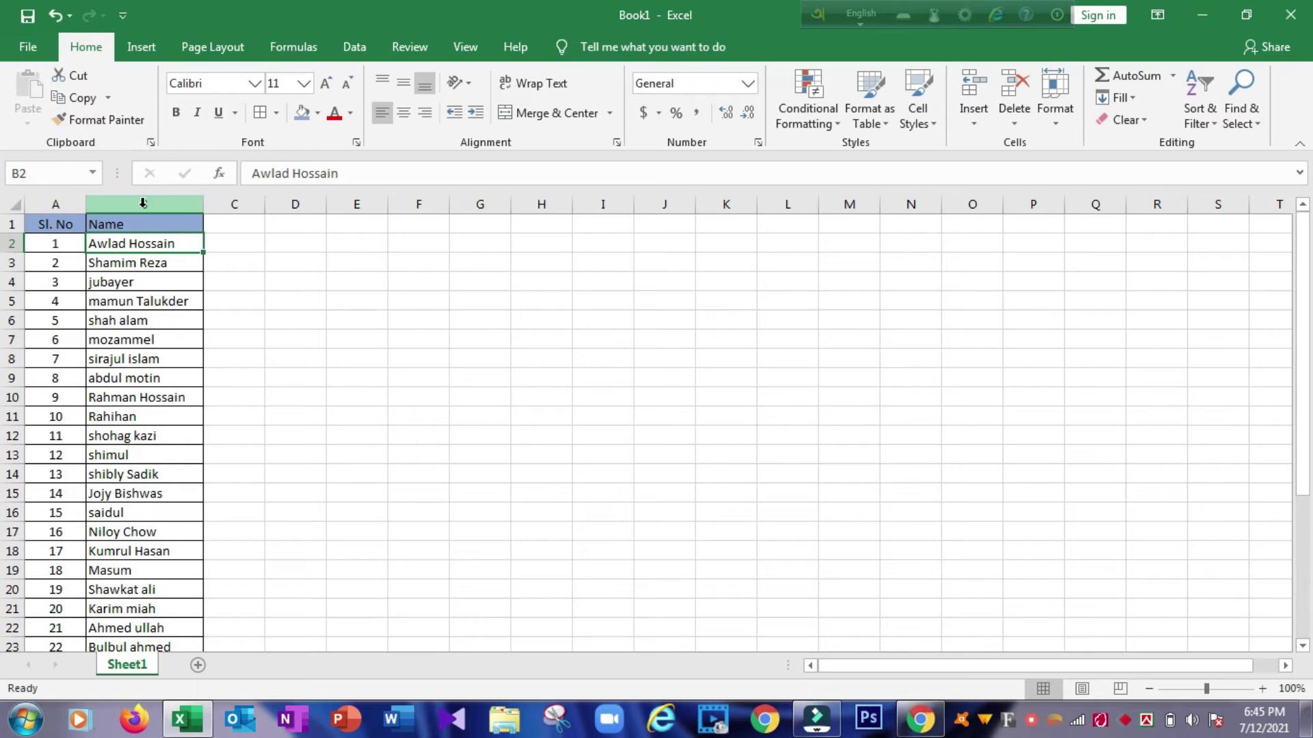
# - Look over the list of 22 names, then select the whole Name column B
pyautogui.scroll(-3, 127, 547)
pyautogui.scroll(-1, 128, 546)
pyautogui.scroll(-1, 128, 547)
pyautogui.scroll(2, 129, 547)
pyautogui.scroll(3, 129, 547)
pyautogui.click(140, 203)
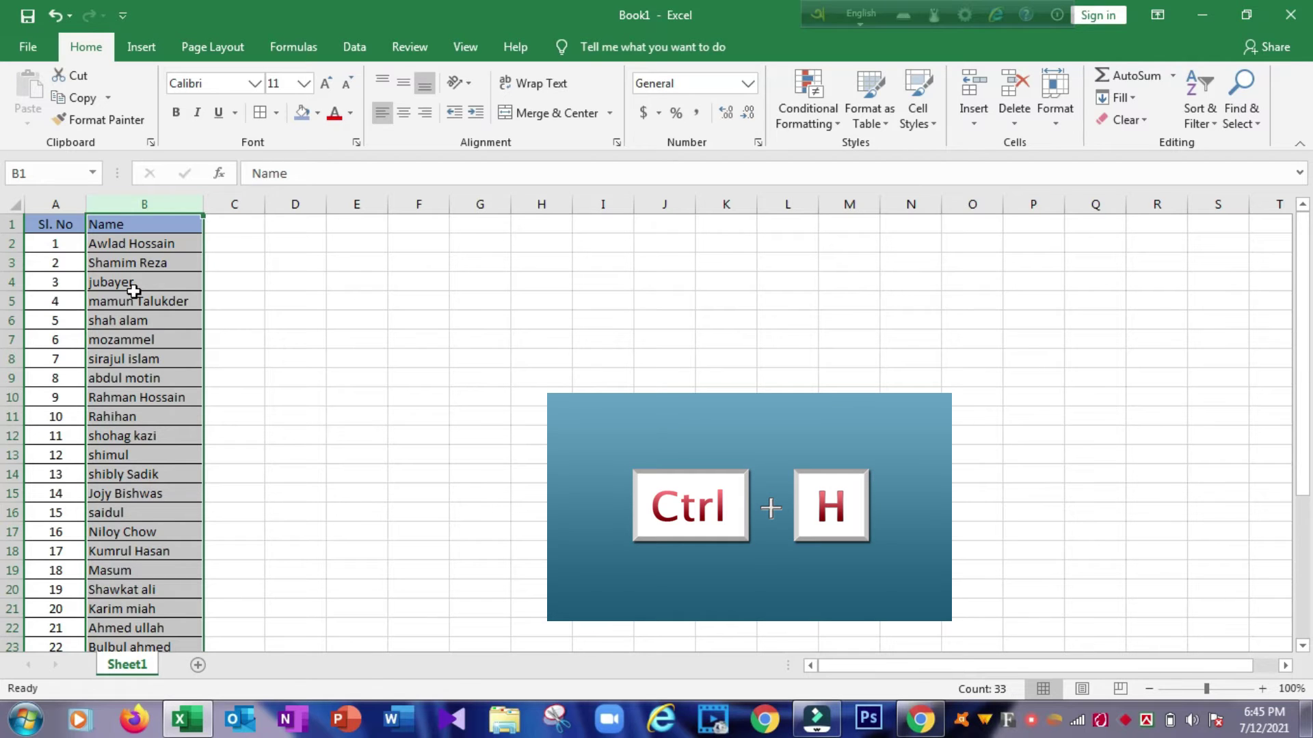
# - In Replace (Ctrl+H), set Find what to a space followed by * and leave Replace with empty
pyautogui.hotkey('ctrl', 'h')
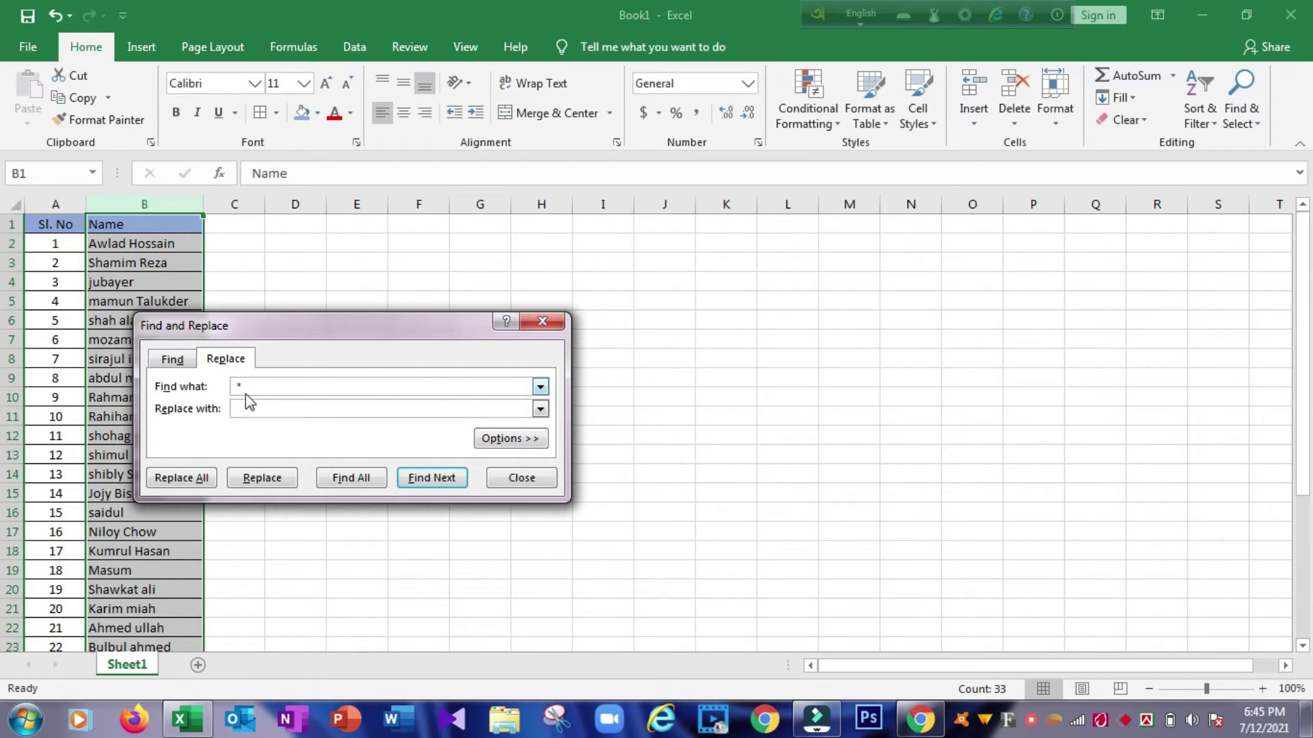
pyautogui.click(246, 386)
pyautogui.press('BackSpace')
pyautogui.write('*')
# - Replace all, removing the surnames (20 replacements), then dismiss the message and close the dialog
pyautogui.click(175, 477)
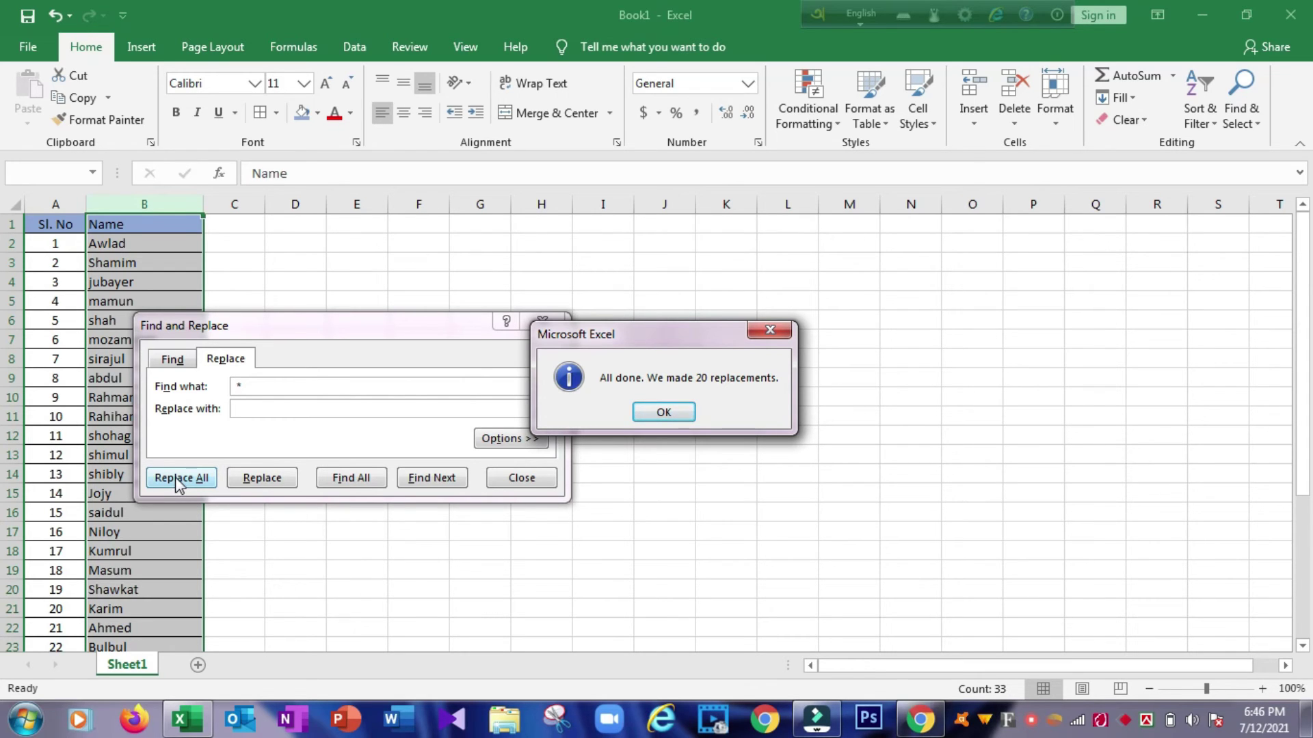
pyautogui.click(657, 413)
pyautogui.click(522, 478)
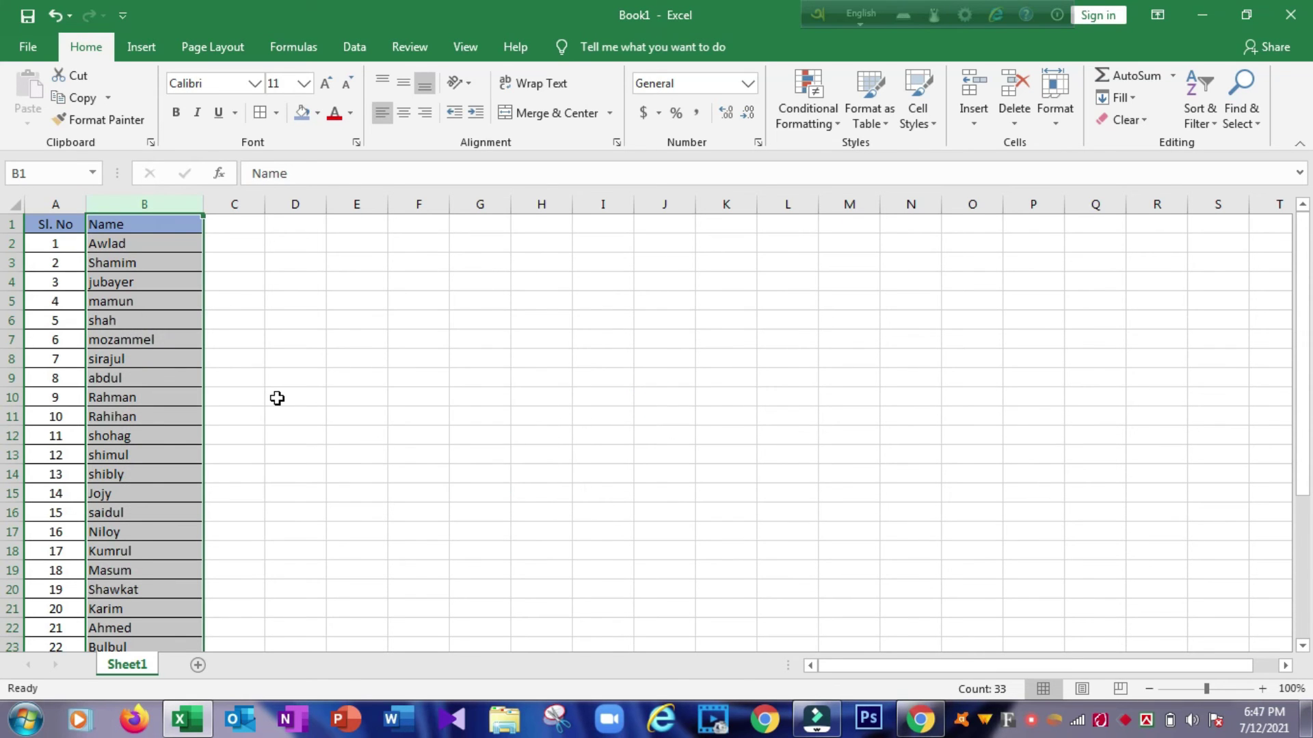
pyautogui.scroll(-2, 276, 403)
pyautogui.scroll(-1, 260, 465)
pyautogui.scroll(3, 205, 479)
pyautogui.click(119, 222)
pyautogui.click(129, 246)
pyautogui.click(139, 261)
pyautogui.click(145, 283)
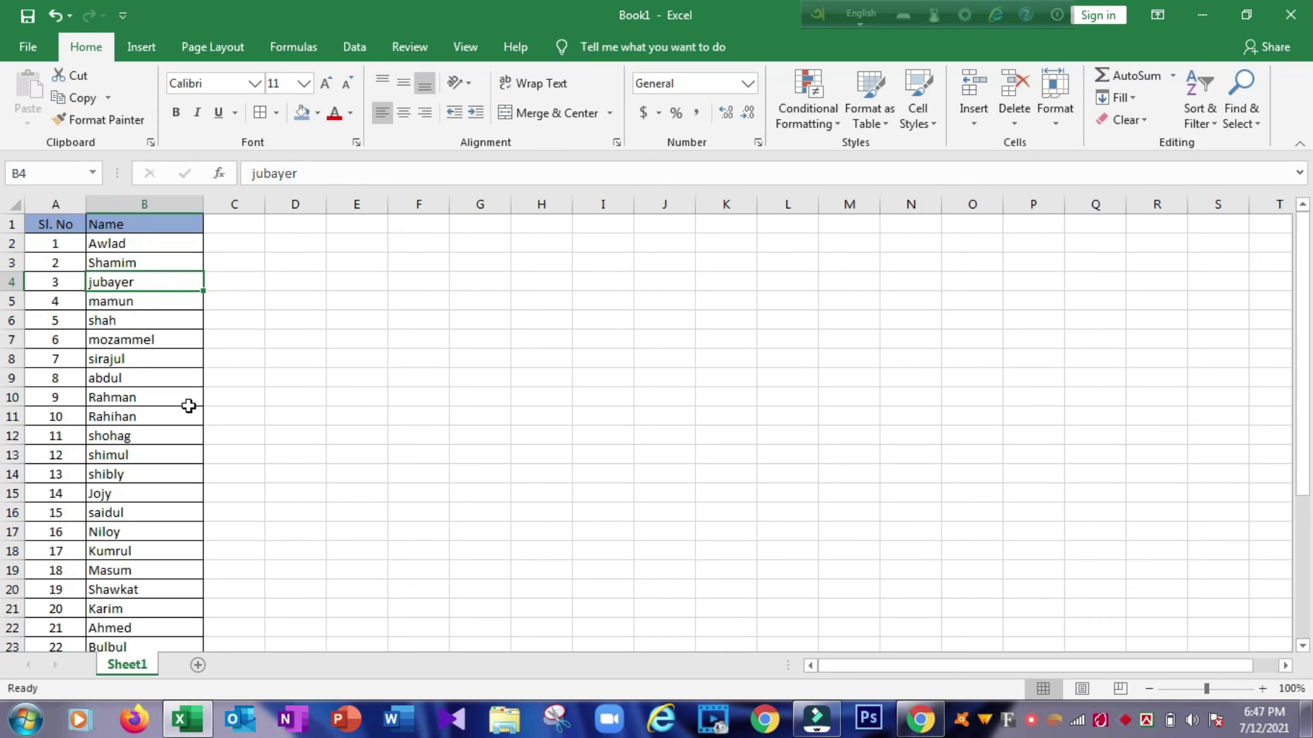
pyautogui.scroll(-3, 125, 358)
pyautogui.scroll(-1, 126, 356)
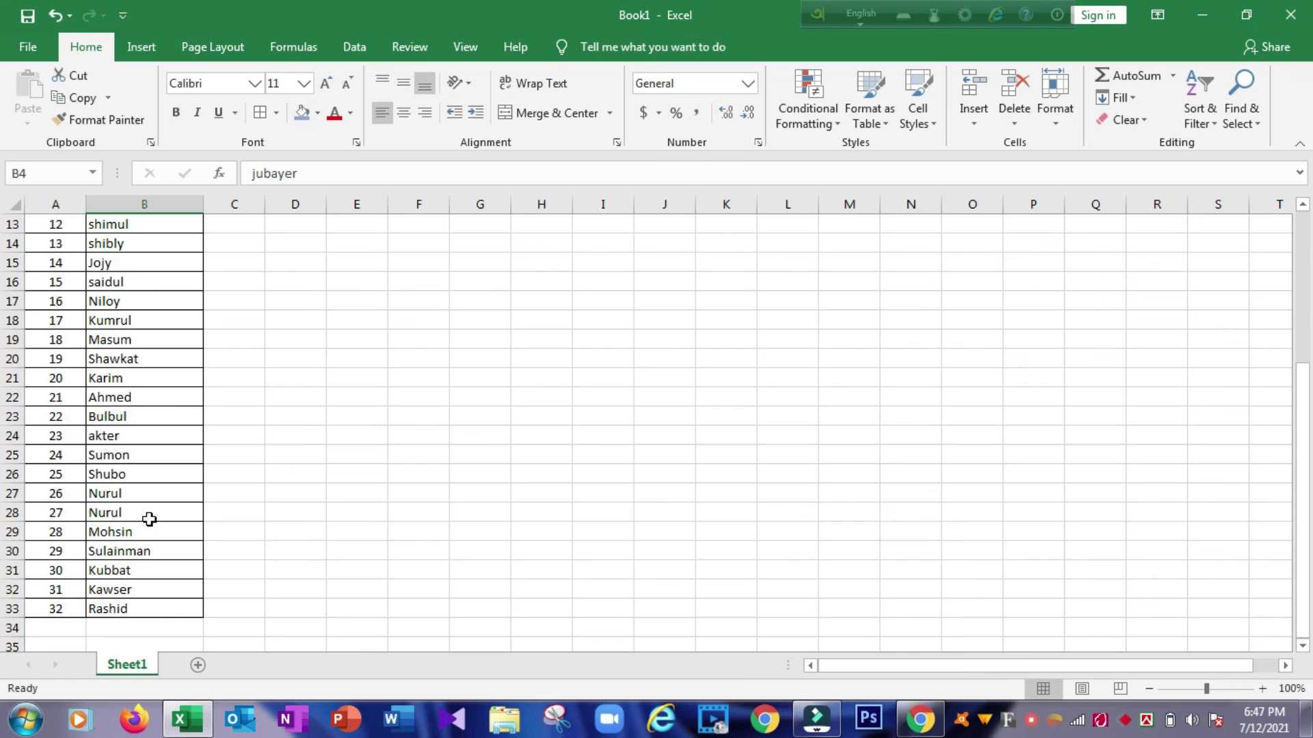
pyautogui.scroll(4, 149, 520)
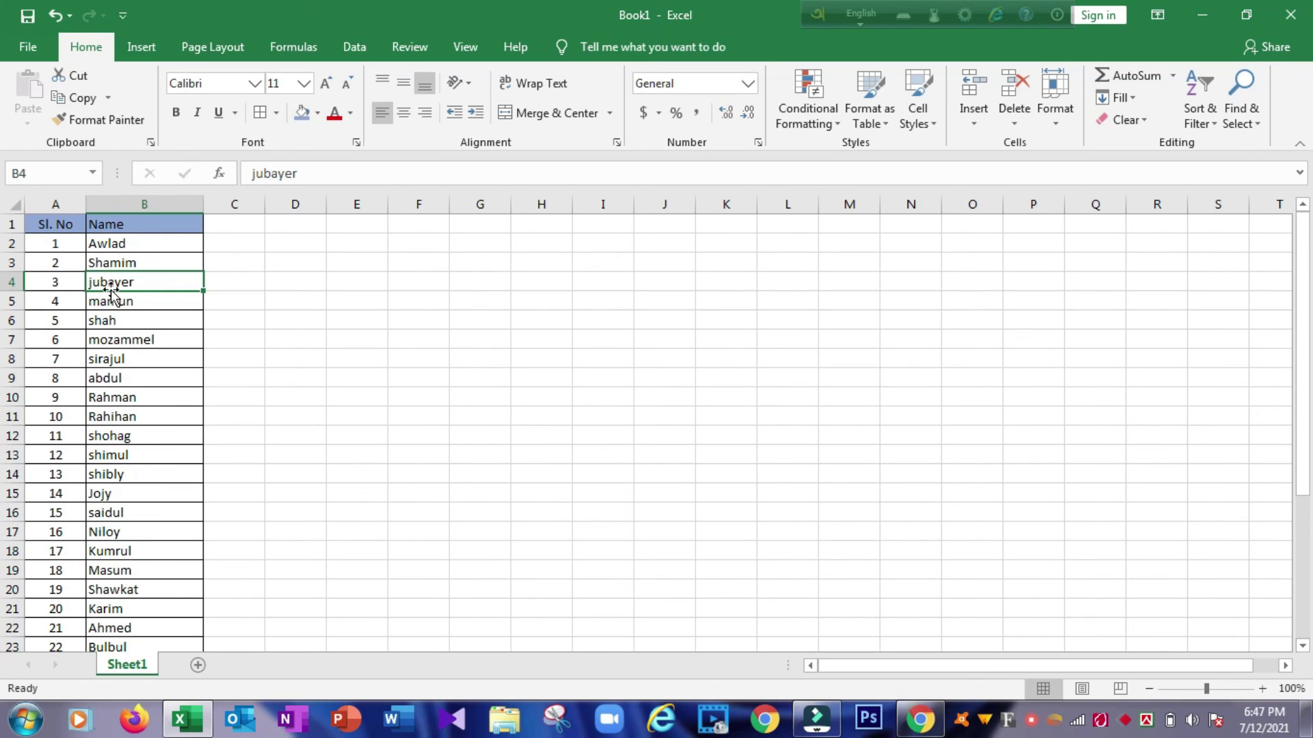
pyautogui.click(120, 205)
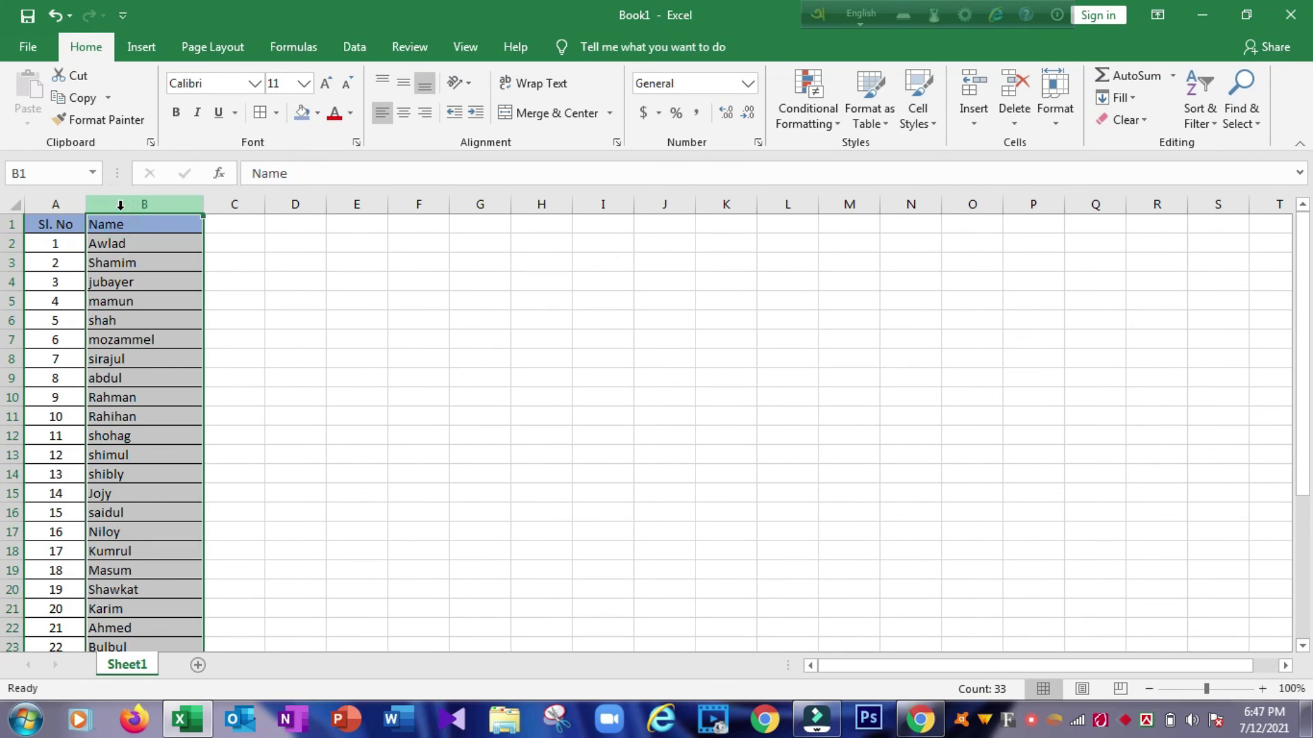